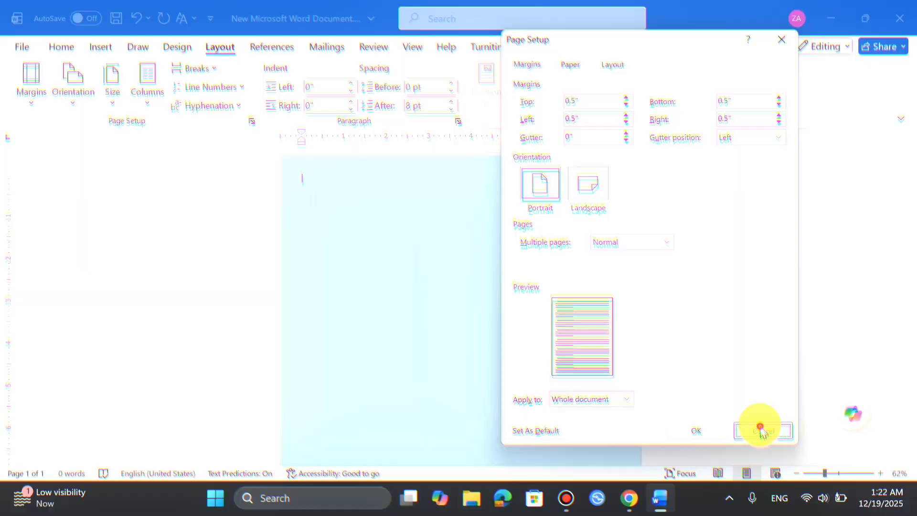
# Step: Close the page setup settings without changes and switch the page orientation to Landscape
pyautogui.click(760, 429)
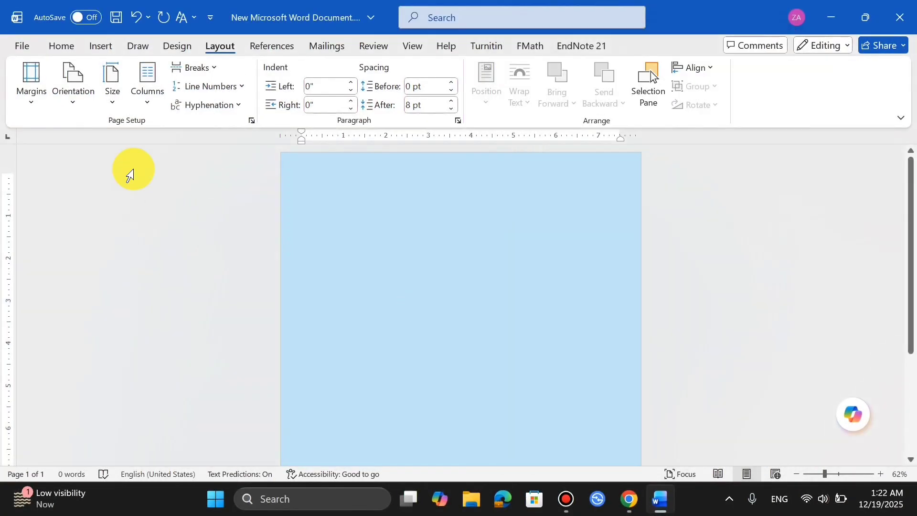
pyautogui.click(72, 99)
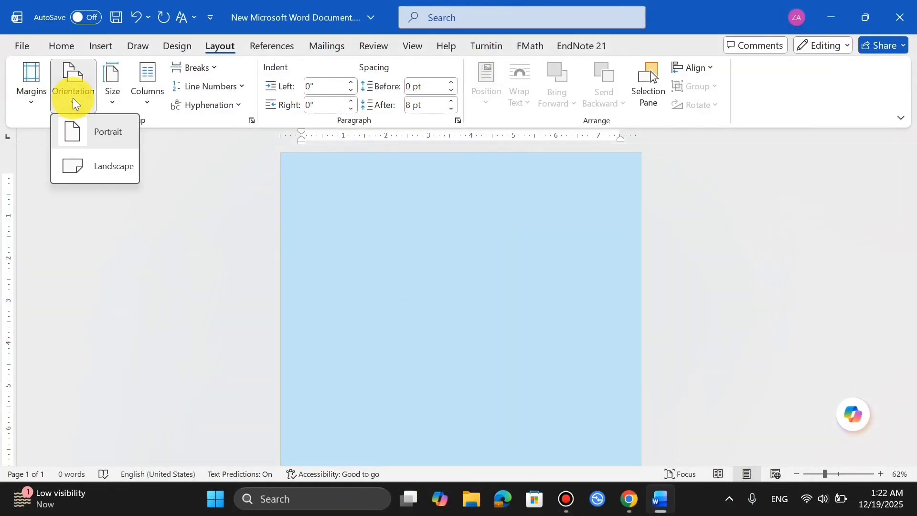
pyautogui.click(114, 167)
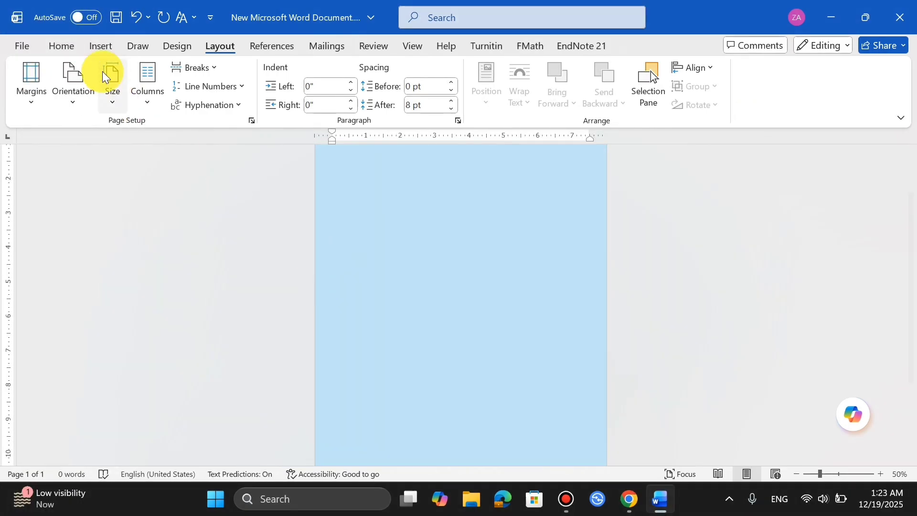
# Step: Set the document's paper size to Letter, 8.5" x 11"
pyautogui.click(111, 99)
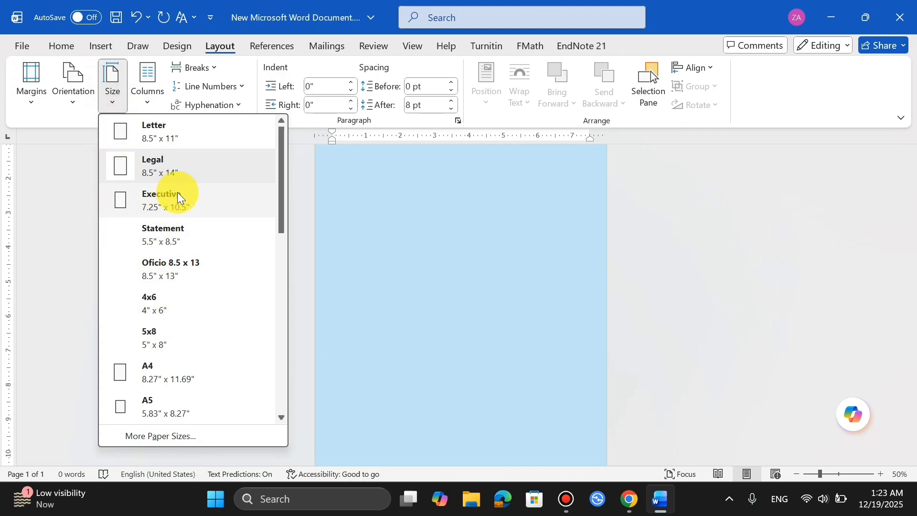
pyautogui.click(182, 138)
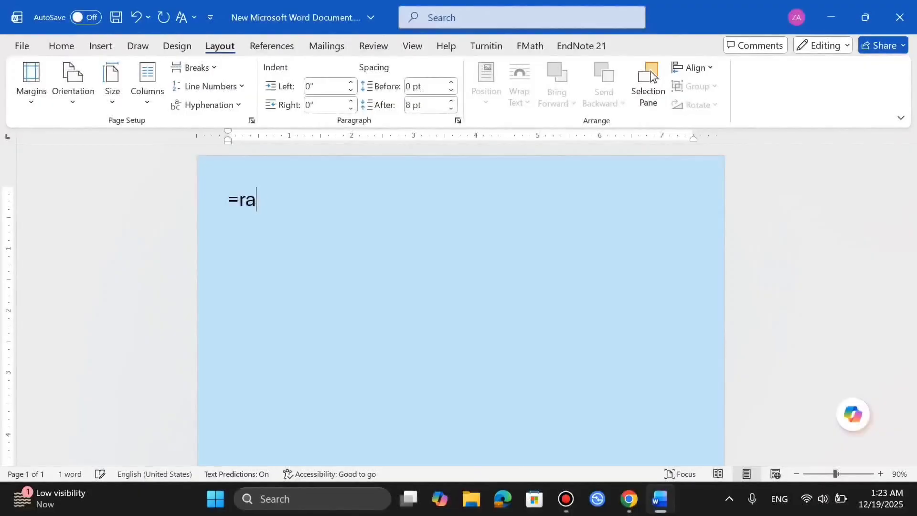
# Step: Fill the blank page with generated sample text using =rand(5,5)
pyautogui.write('nd(5,5')
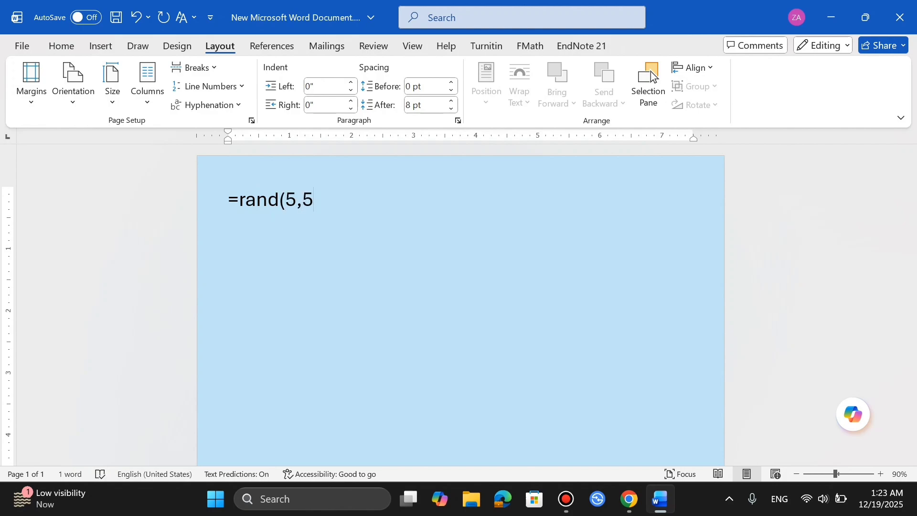
pyautogui.click(320, 202)
pyautogui.press('Return')
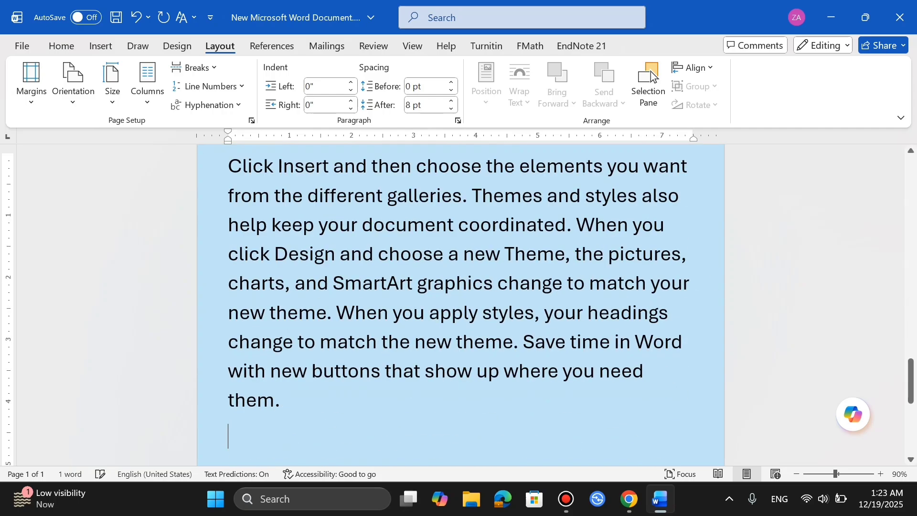
# Step: Arrange the document's sample text in two columns
pyautogui.keyDown('ctrl'); pyautogui.scroll(-4, 325, 204); pyautogui.keyUp('ctrl')
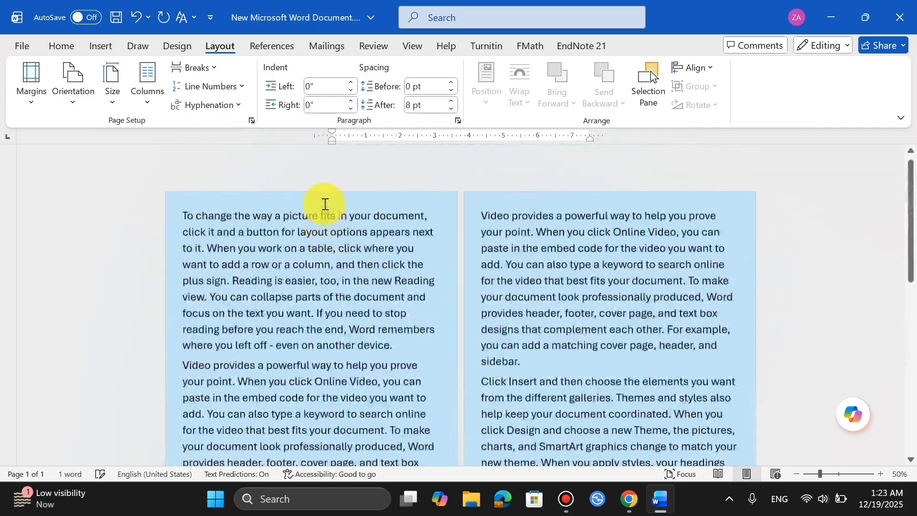
pyautogui.scroll(-3, 324, 203)
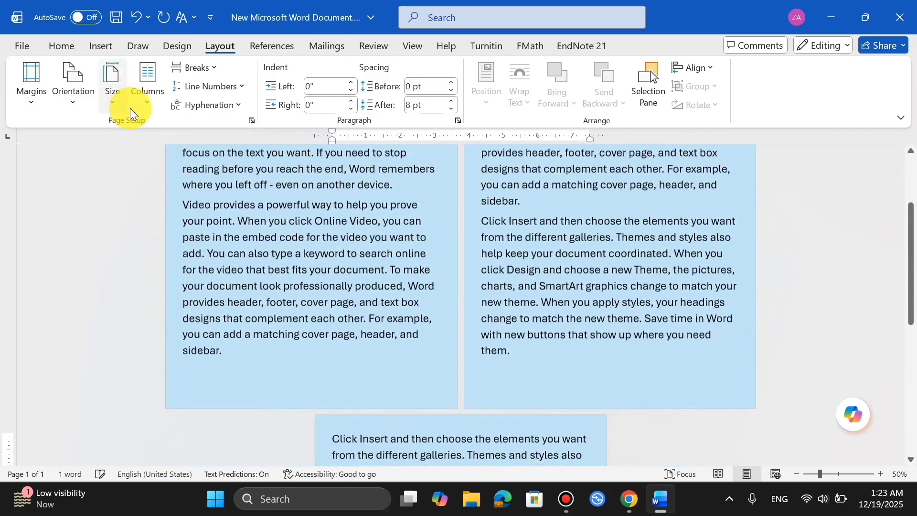
pyautogui.scroll(3, 288, 190)
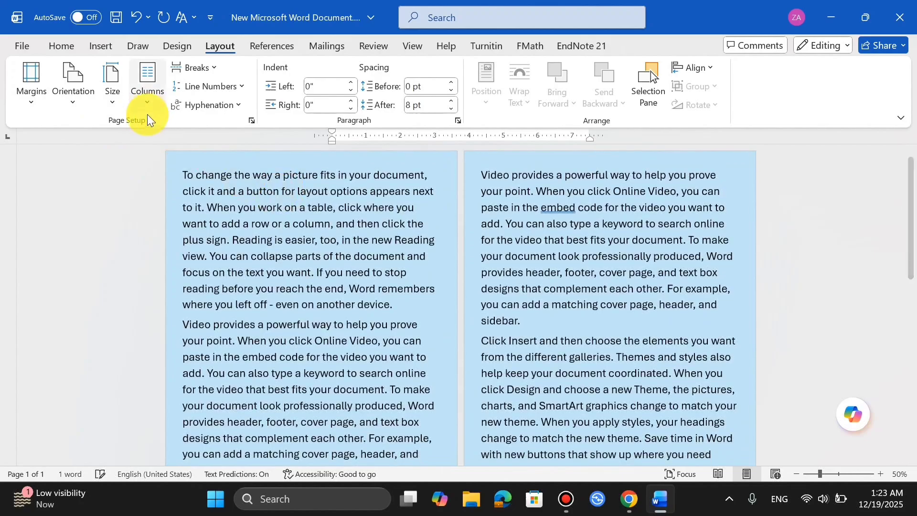
pyautogui.click(148, 103)
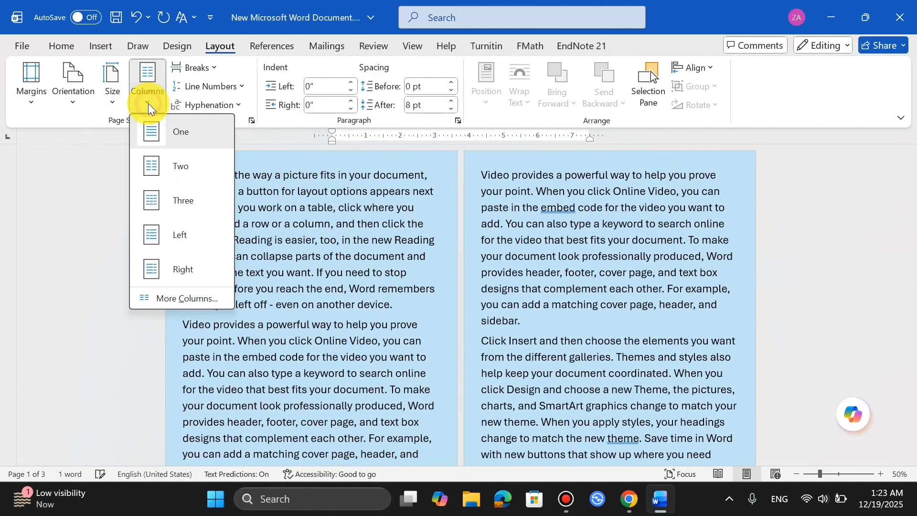
pyautogui.click(174, 168)
pyautogui.scroll(-5, 339, 215)
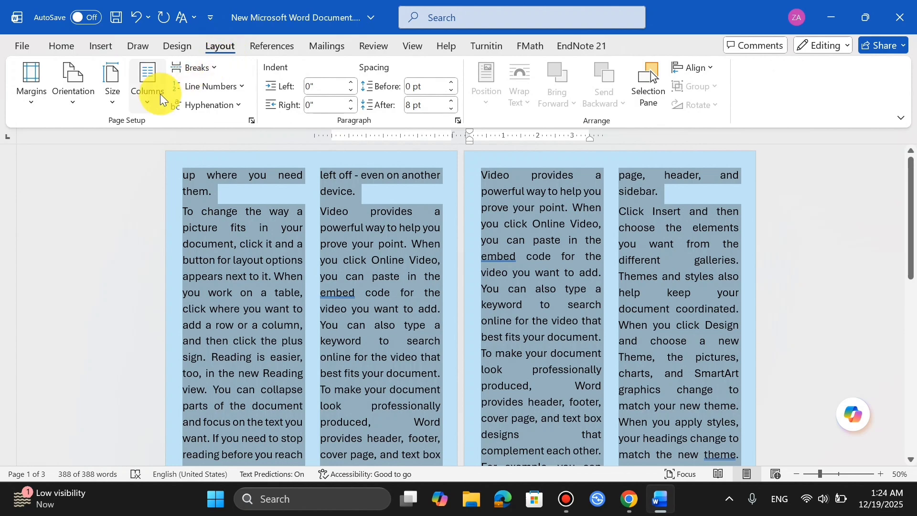
# Step: Change the selected text to three columns, and switch it to the Left column preset
pyautogui.click(160, 102)
pyautogui.click(179, 205)
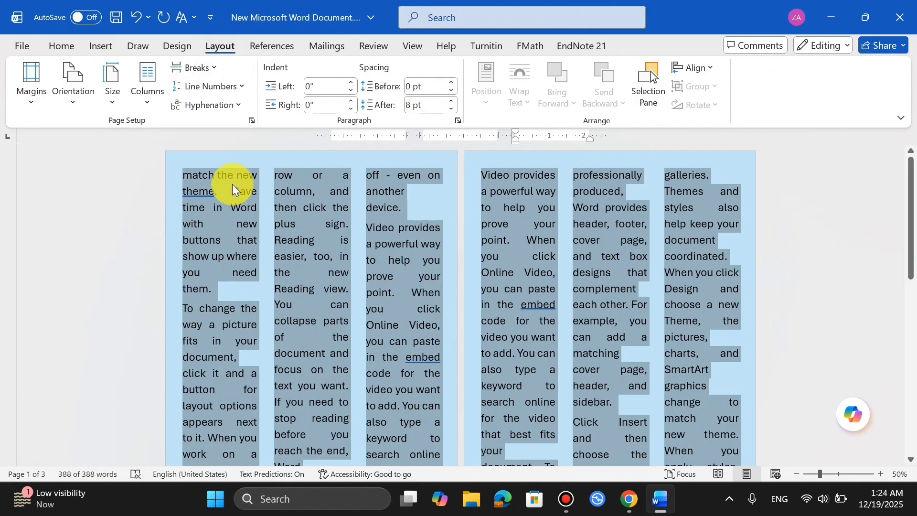
pyautogui.click(161, 98)
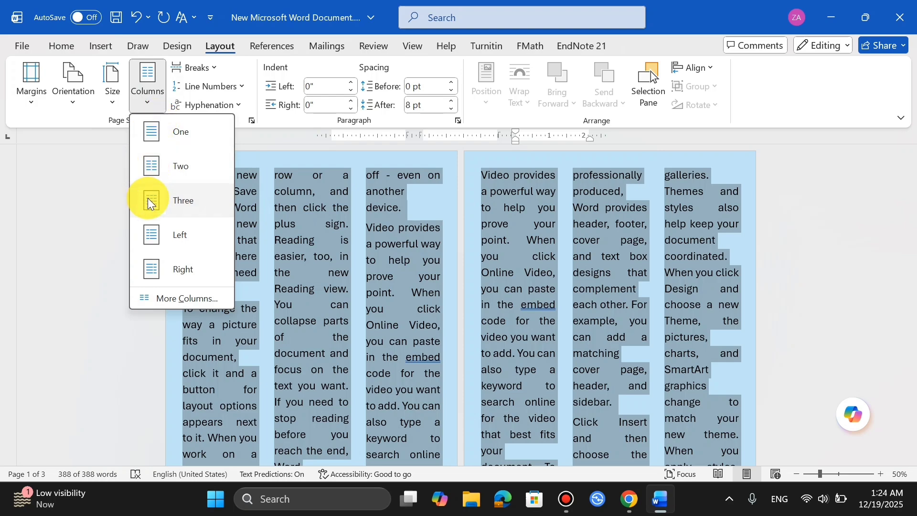
pyautogui.click(168, 234)
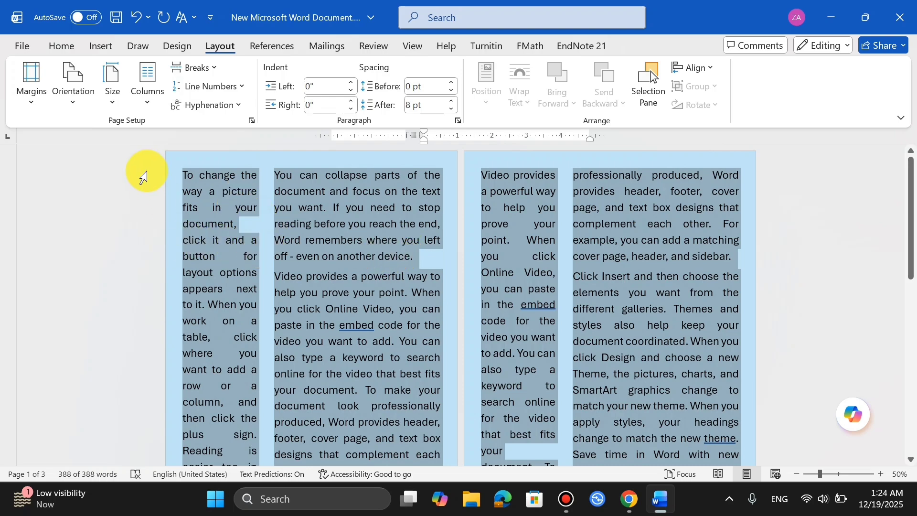
# Step: Apply the Right column preset to the selected text and add a line between the columns
pyautogui.click(153, 102)
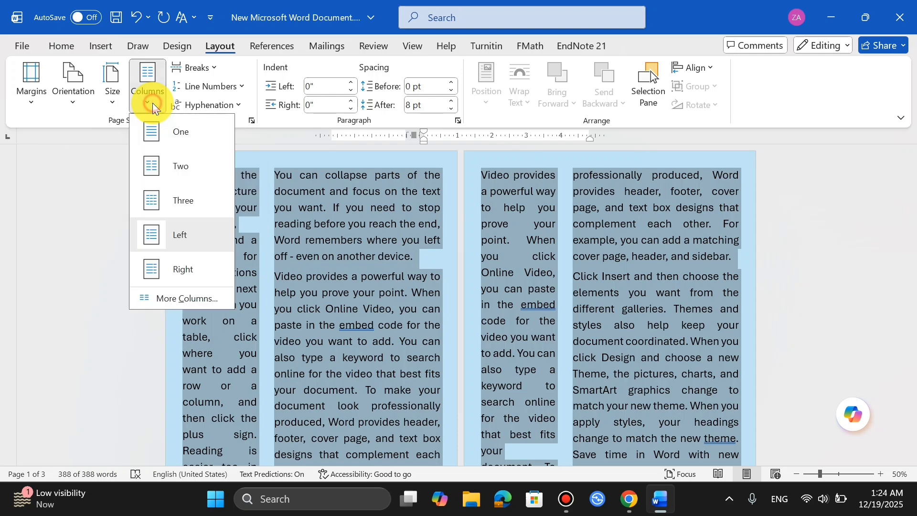
pyautogui.click(177, 271)
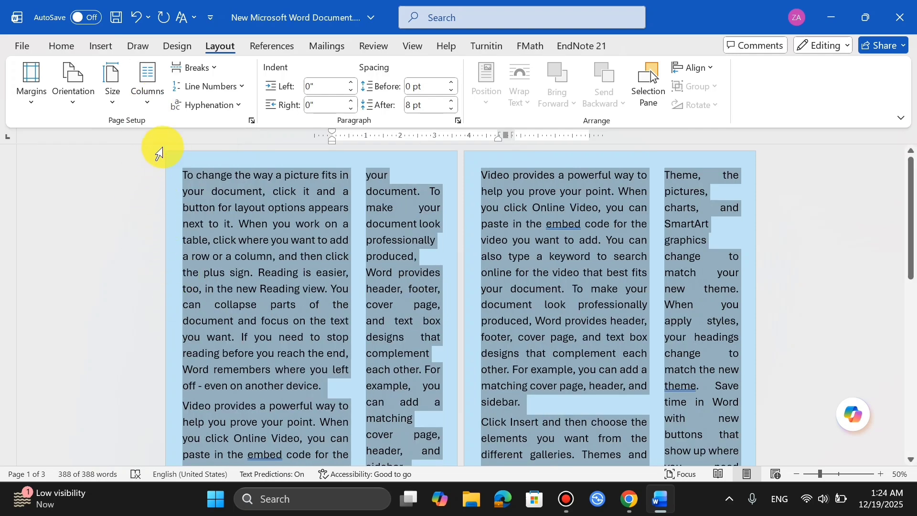
pyautogui.click(153, 109)
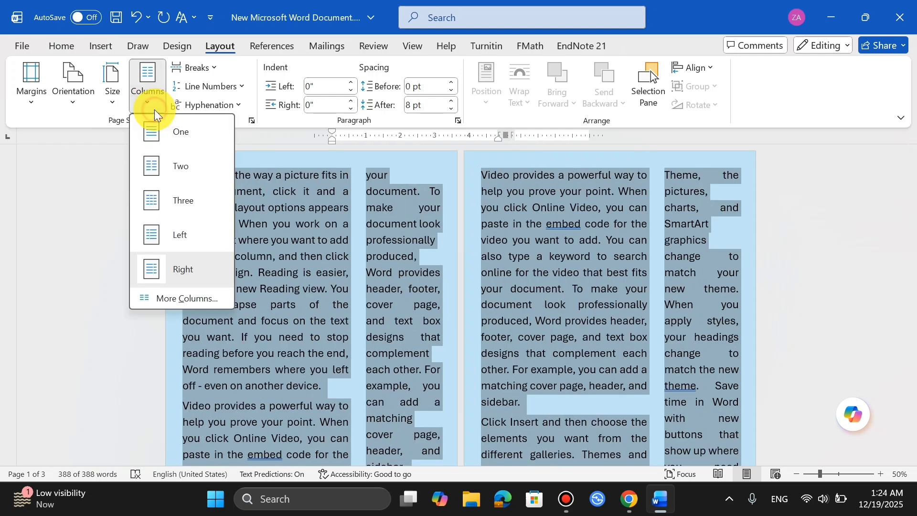
pyautogui.click(194, 300)
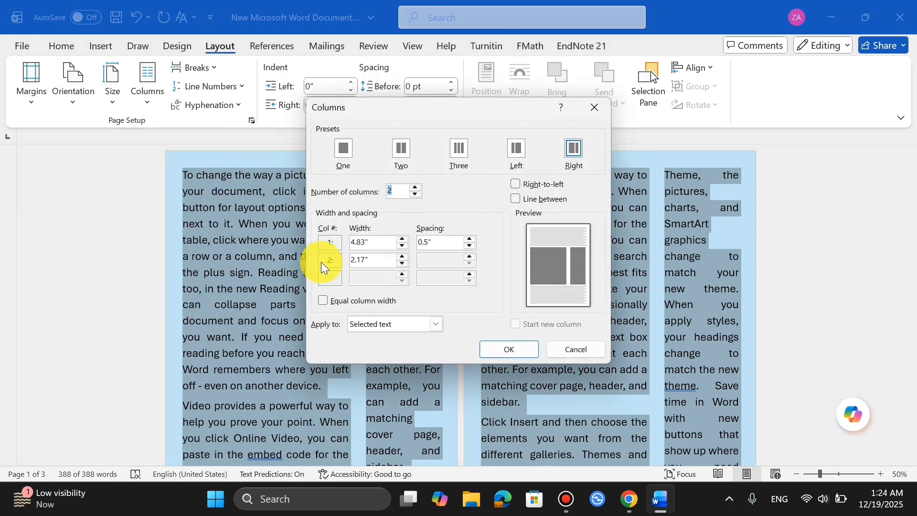
pyautogui.click(517, 198)
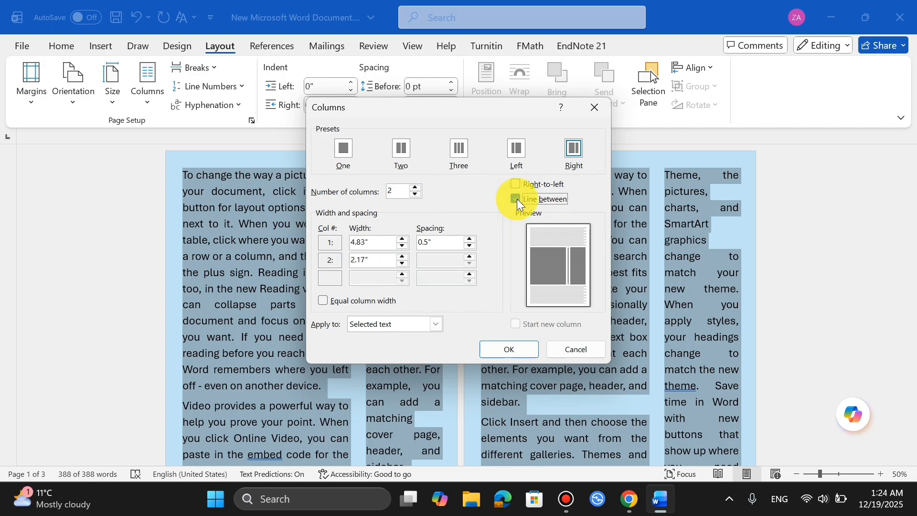
pyautogui.click(509, 349)
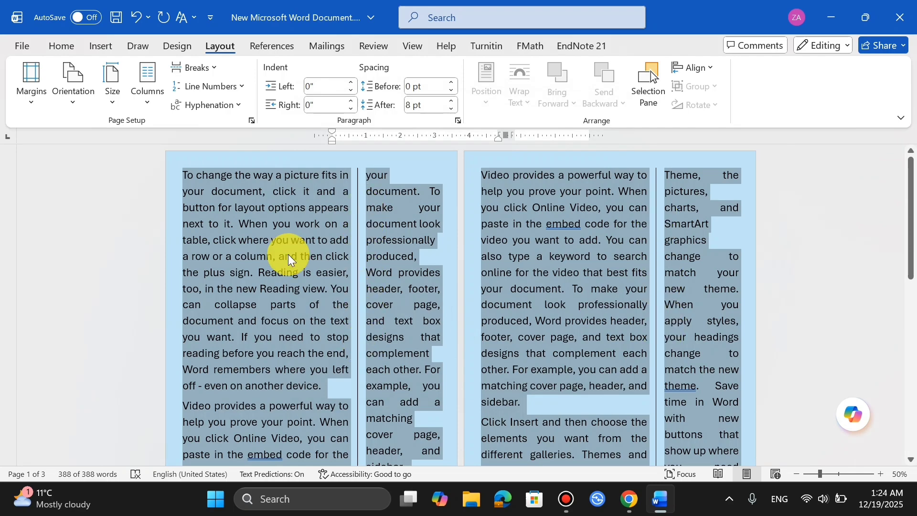
# Step: Set the selected text to 6 columns, keeping the line between and applying it to Selected text
pyautogui.click(145, 102)
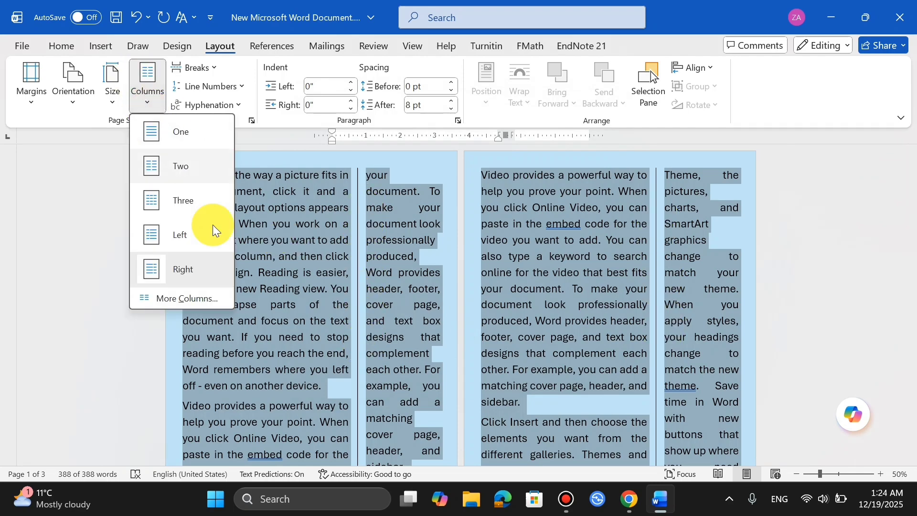
pyautogui.click(214, 300)
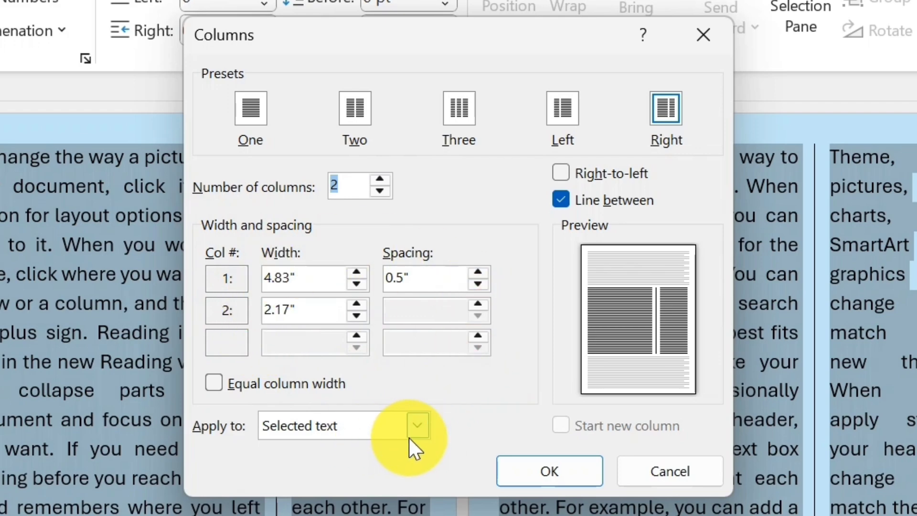
pyautogui.click(420, 429)
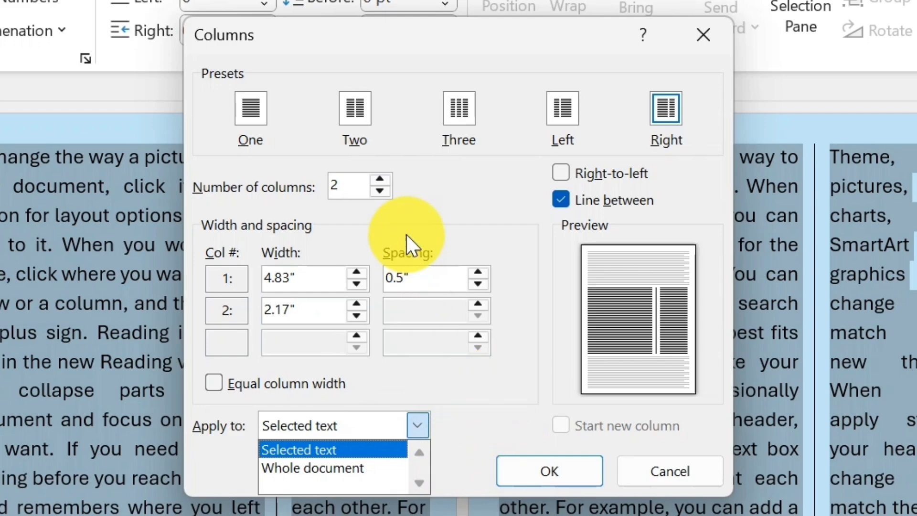
pyautogui.click(385, 184)
pyautogui.click(385, 185)
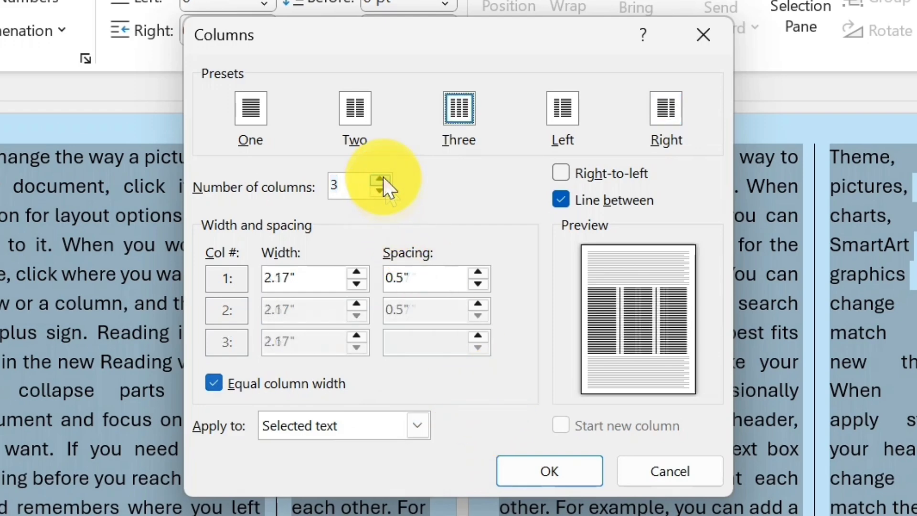
pyautogui.click(383, 177)
pyautogui.click(383, 177)
pyautogui.click(383, 177)
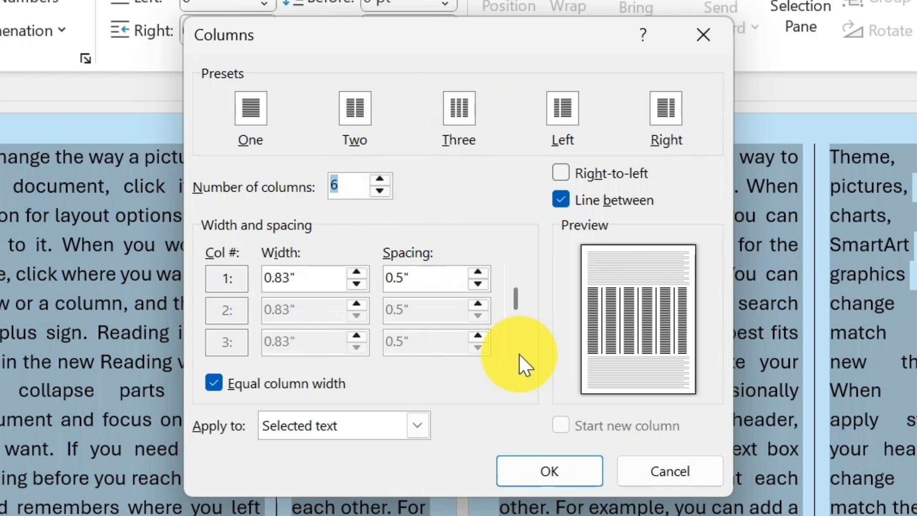
pyautogui.click(569, 472)
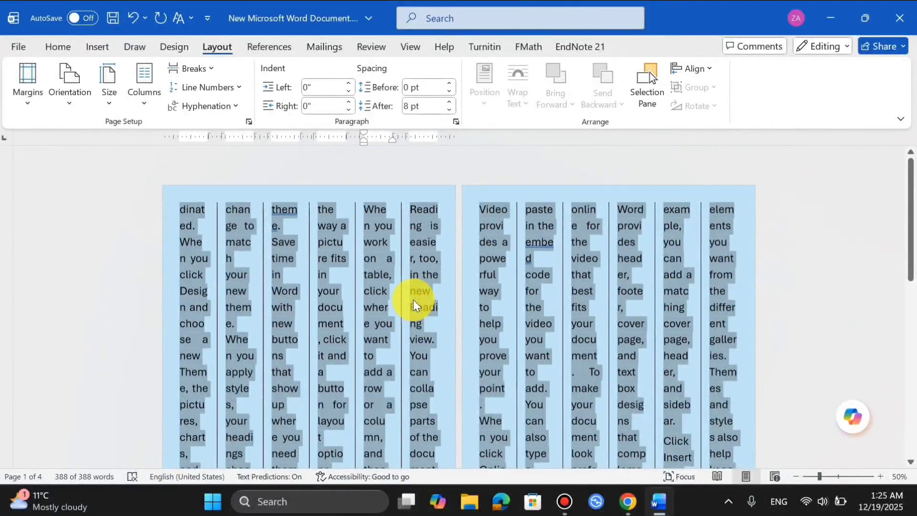
# Step: Undo all the column layout changes made to the sample text
pyautogui.scroll(-10, 381, 380)
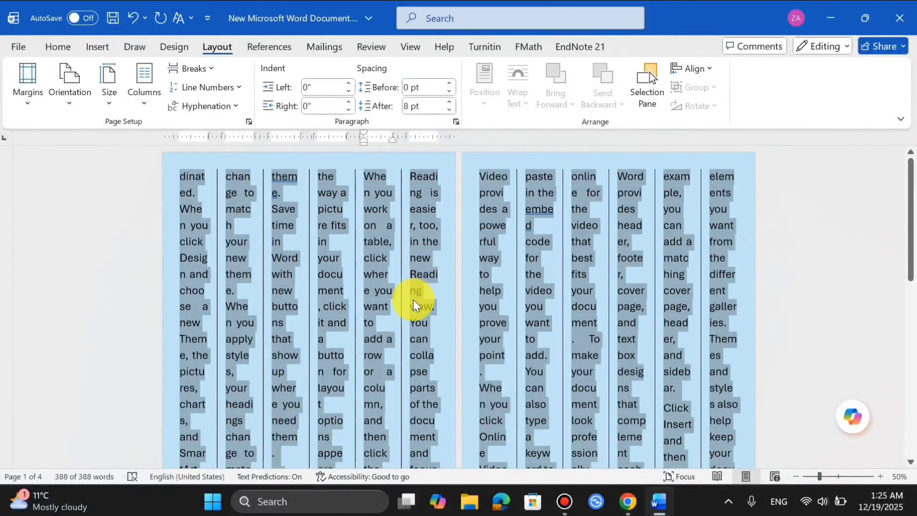
pyautogui.scroll(10, 414, 299)
pyautogui.hotkey('ctrl', 'z')
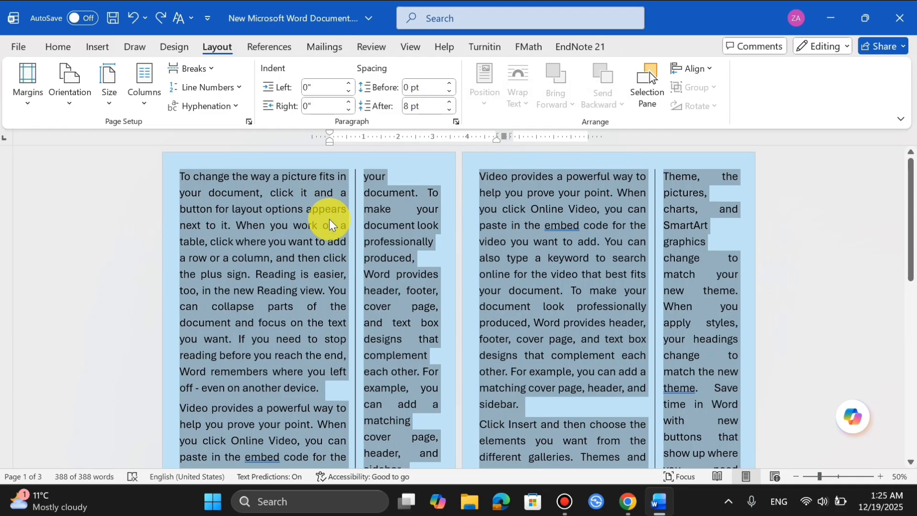
pyautogui.hotkey('ctrl', 'z')
pyautogui.hotkey('ctrl', 'z')
pyautogui.hotkey('ctrl', 'z')
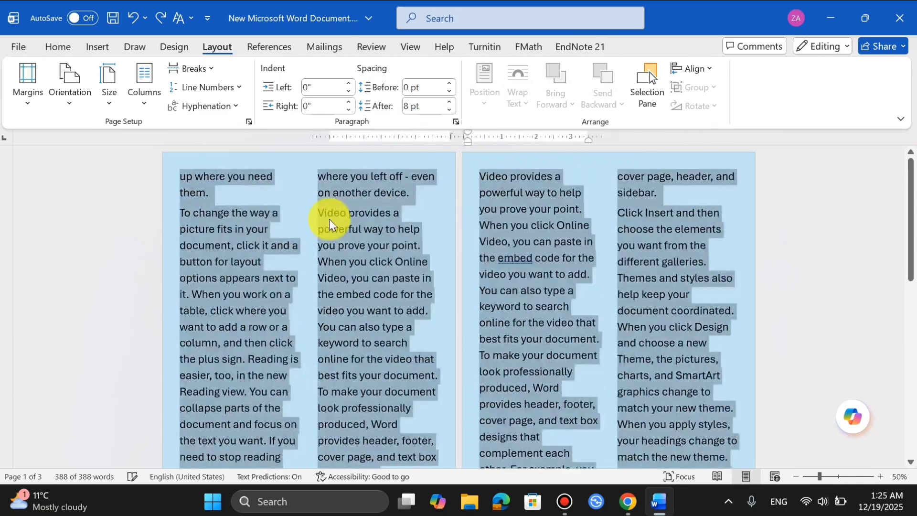
pyautogui.hotkey('ctrl', 'z')
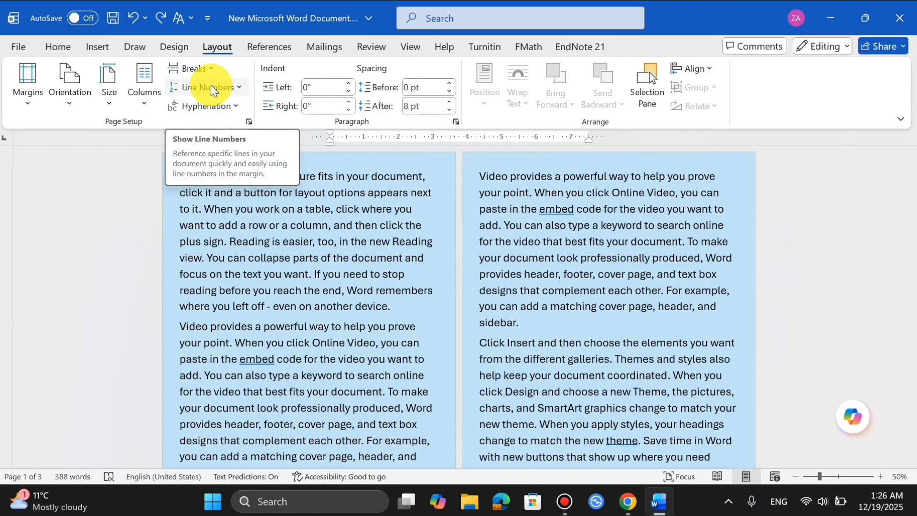
# Step: Turn on Continuous line numbering for the document
pyautogui.click(211, 87)
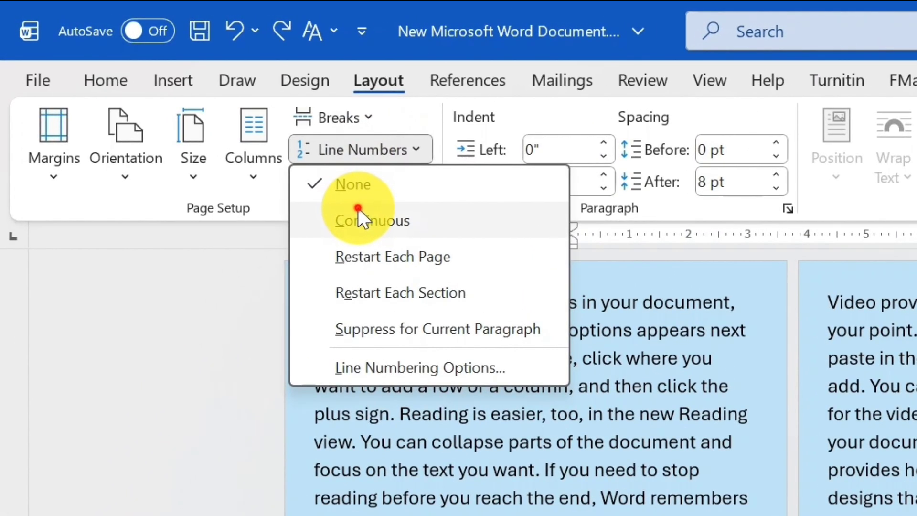
pyautogui.click(357, 210)
pyautogui.scroll(-10, 382, 260)
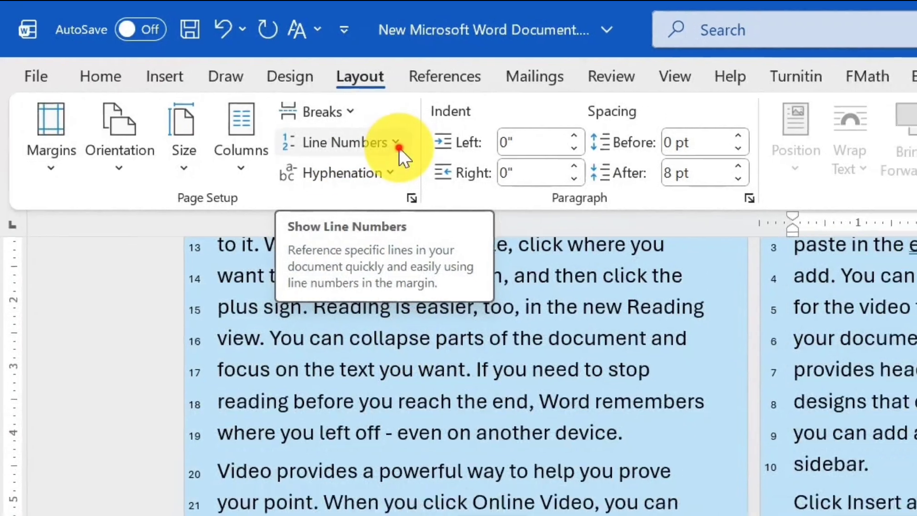
# Step: Set the line-numbered document's section direction to Right-to-left in its page setup
pyautogui.click(416, 152)
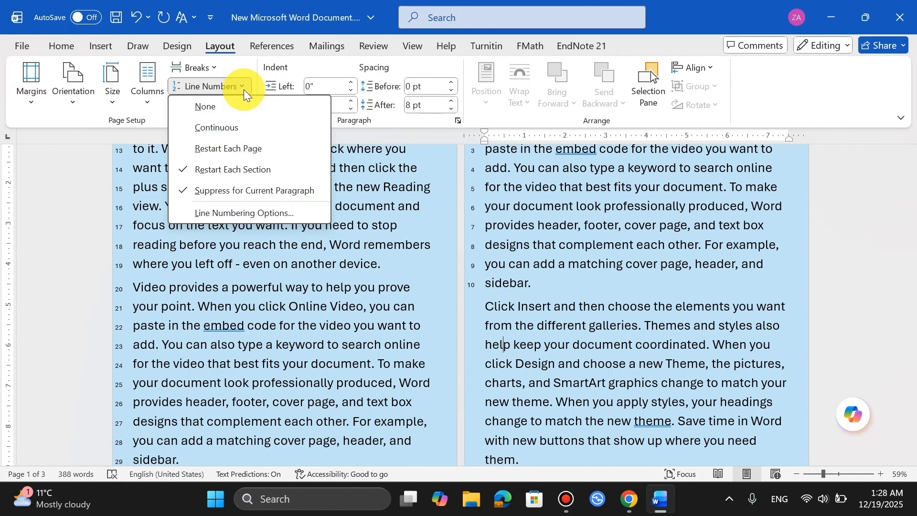
pyautogui.click(218, 211)
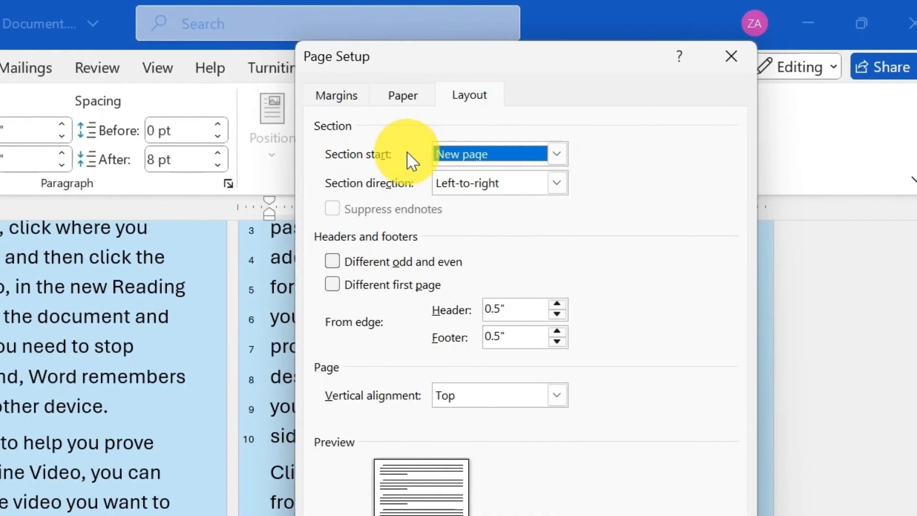
pyautogui.click(557, 184)
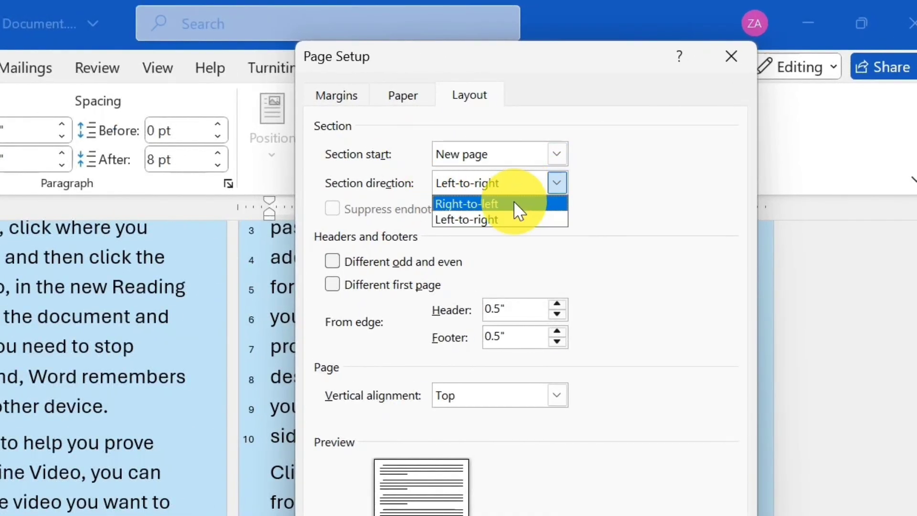
pyautogui.click(513, 202)
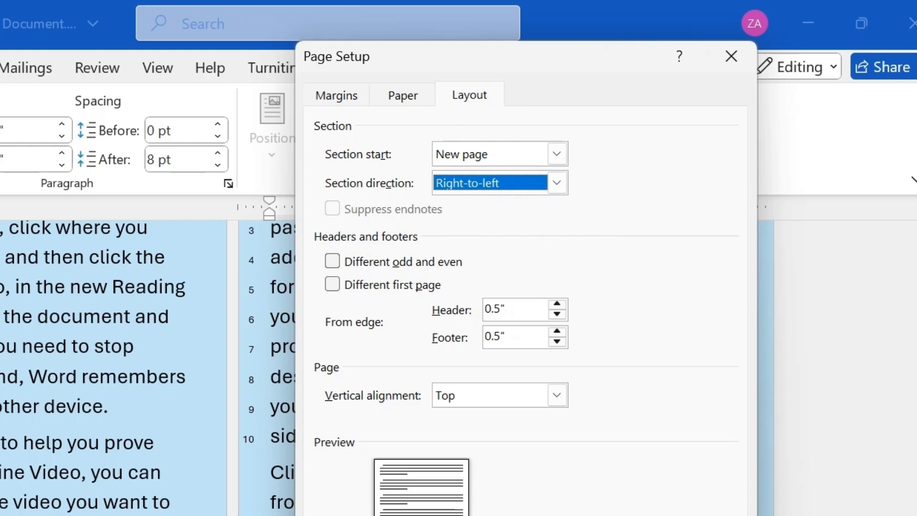
pyautogui.press('Return')
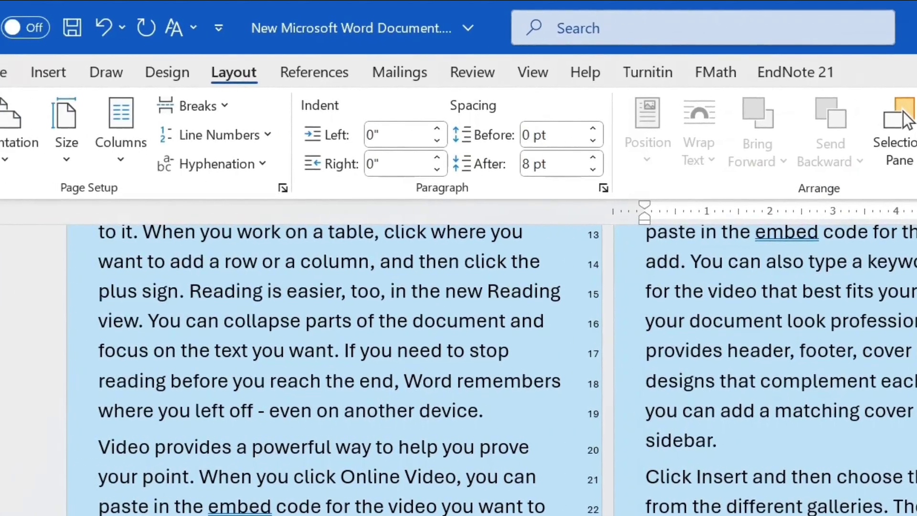
pyautogui.scroll(3, 637, 323)
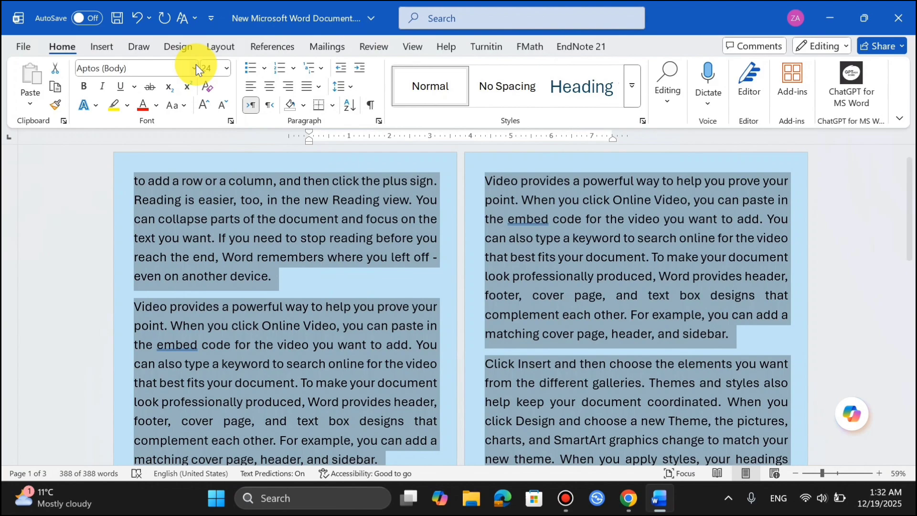
# Step: Turn on Automatic hyphenation for the sample text and check the word breaks at the line ends
pyautogui.click(220, 48)
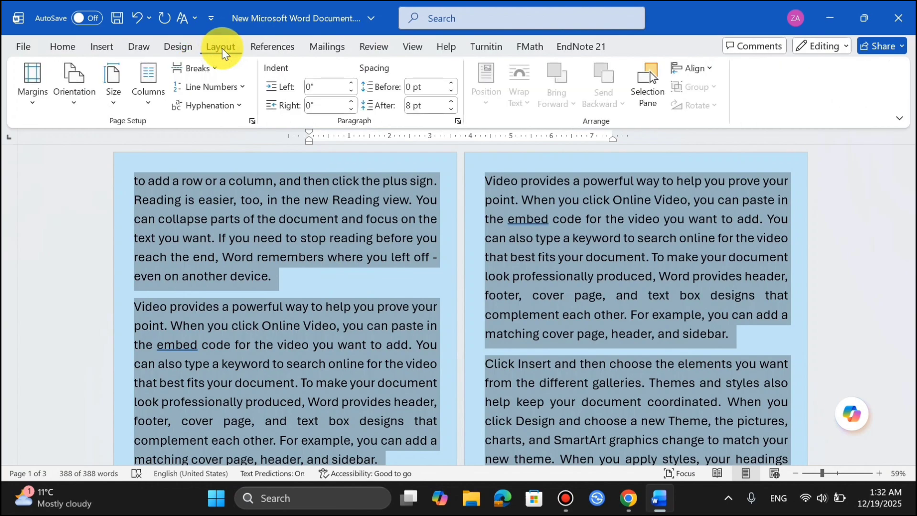
pyautogui.click(238, 110)
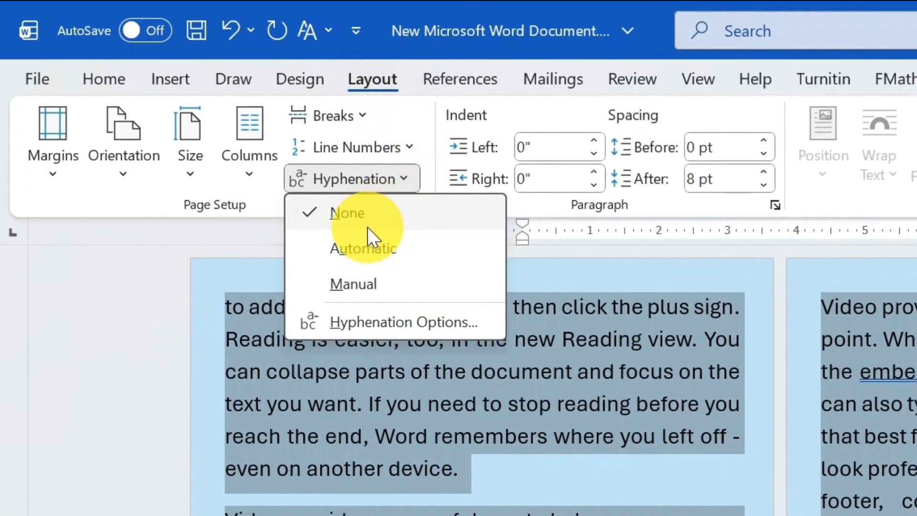
pyautogui.click(386, 252)
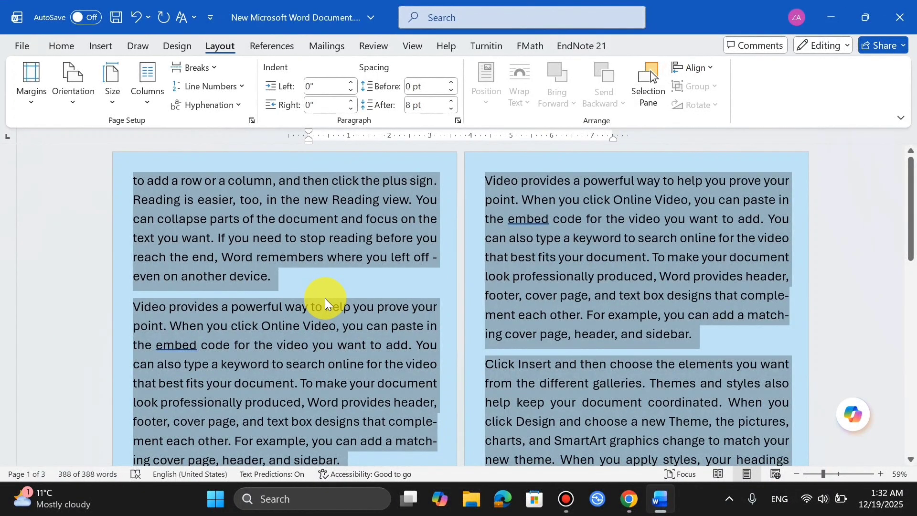
pyautogui.scroll(-2, 324, 298)
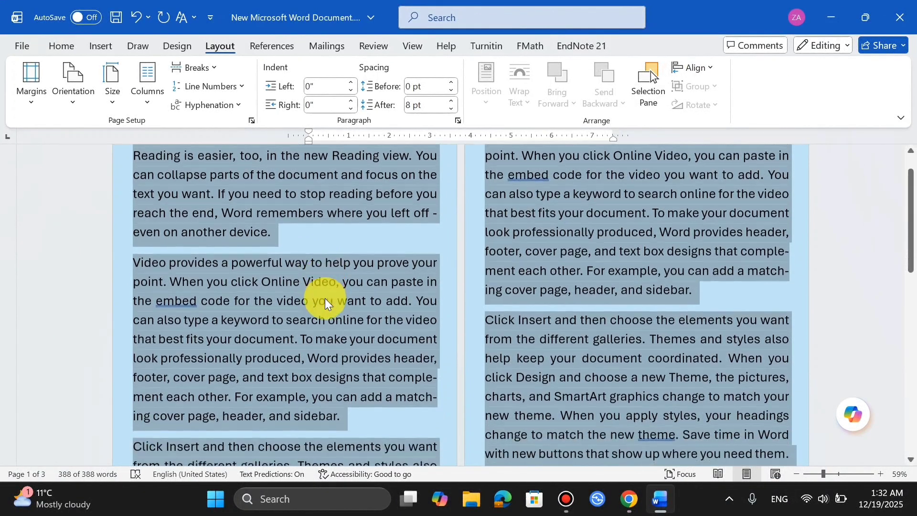
pyautogui.scroll(1, 325, 298)
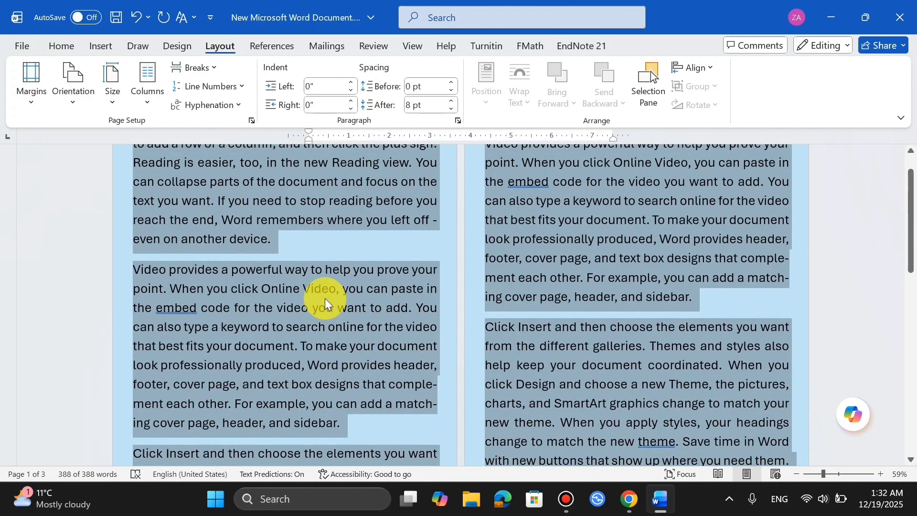
pyautogui.scroll(-2, 325, 298)
pyautogui.scroll(4, 325, 298)
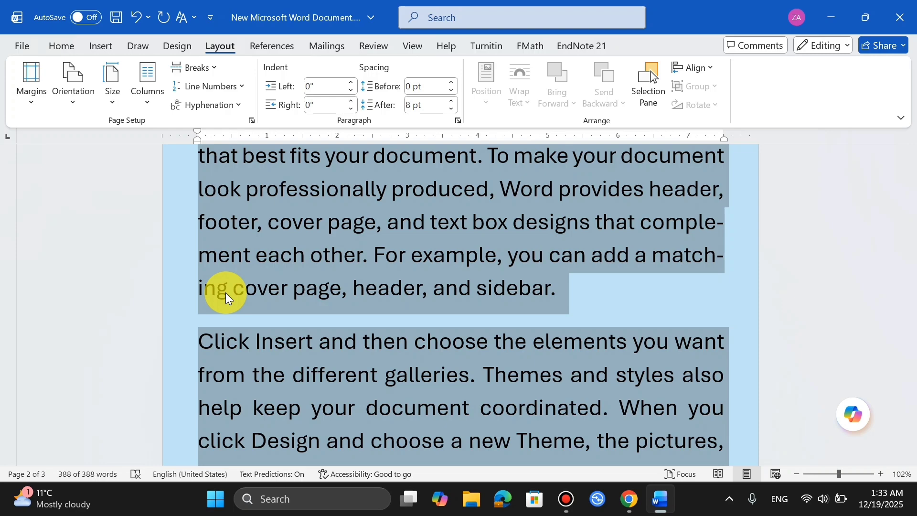
# Step: Set the sample text's hyphenation back to None and deselect the text
pyautogui.scroll(3, 225, 287)
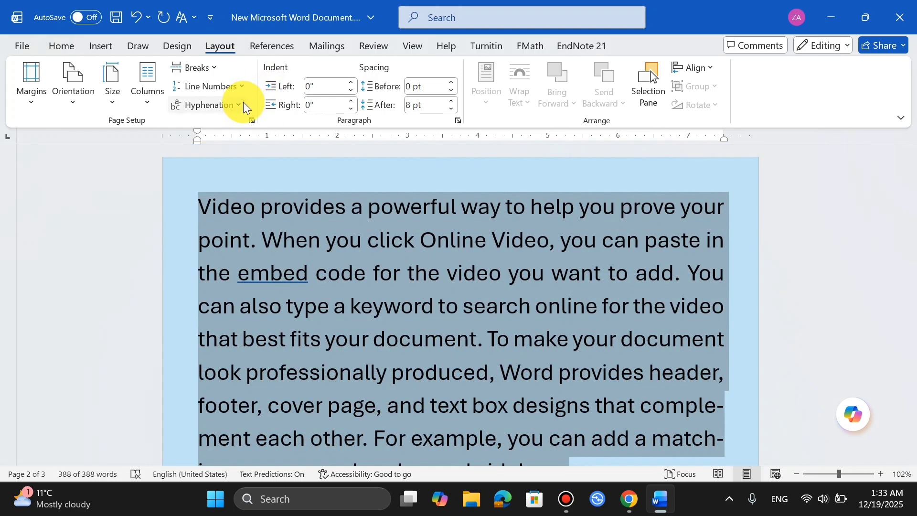
pyautogui.click(237, 105)
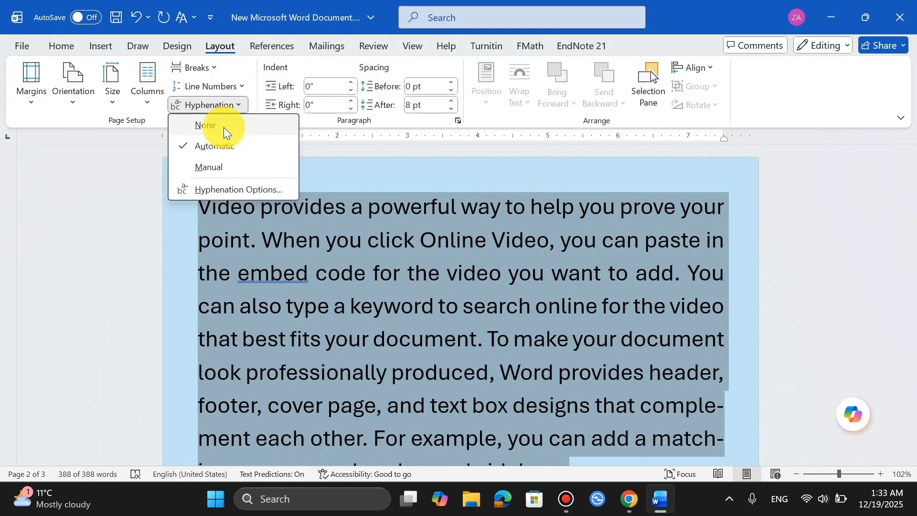
pyautogui.click(223, 126)
pyautogui.scroll(-5, 420, 289)
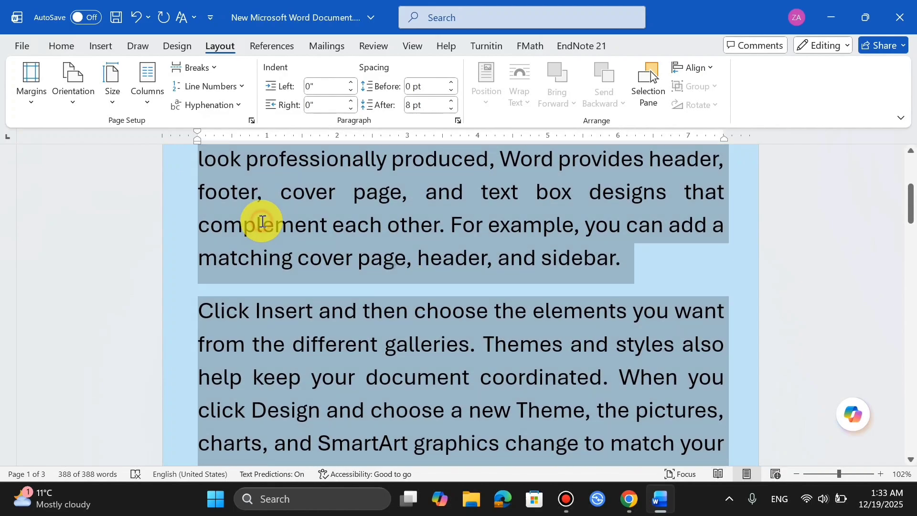
pyautogui.click(262, 222)
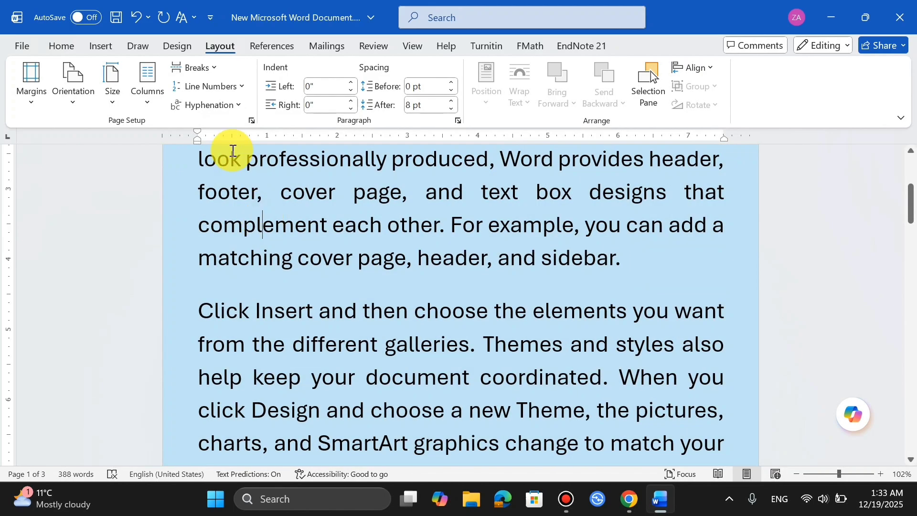
# Step: Run Manual hyphenation through the document, accepting and declining suggested word breaks such as com-ple-ment
pyautogui.click(237, 101)
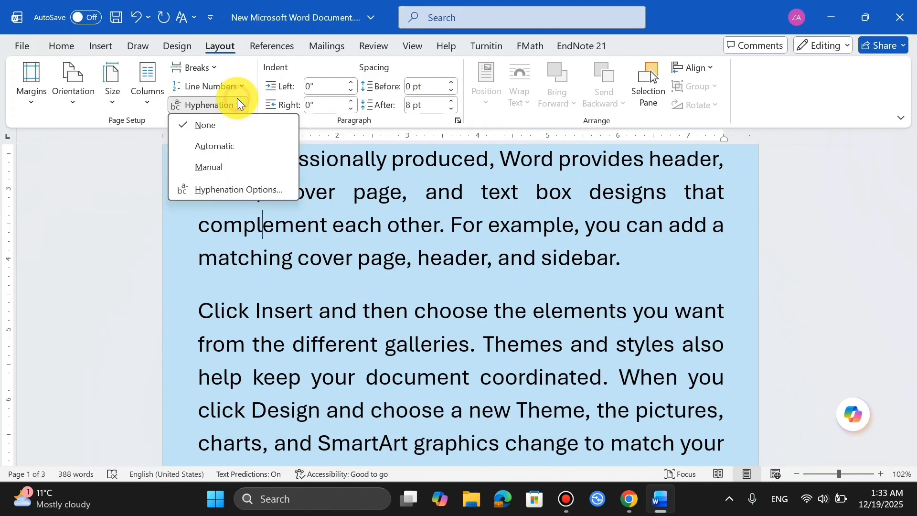
pyautogui.click(237, 162)
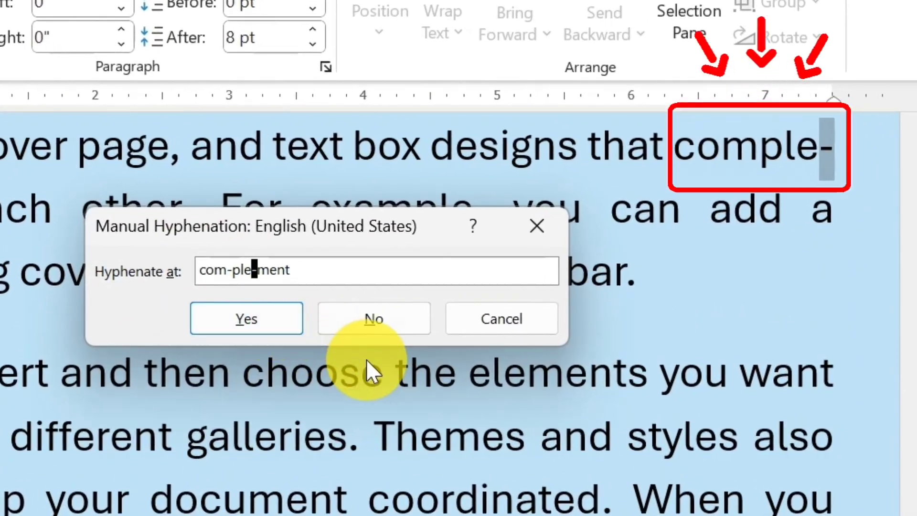
pyautogui.click(282, 324)
pyautogui.click(280, 324)
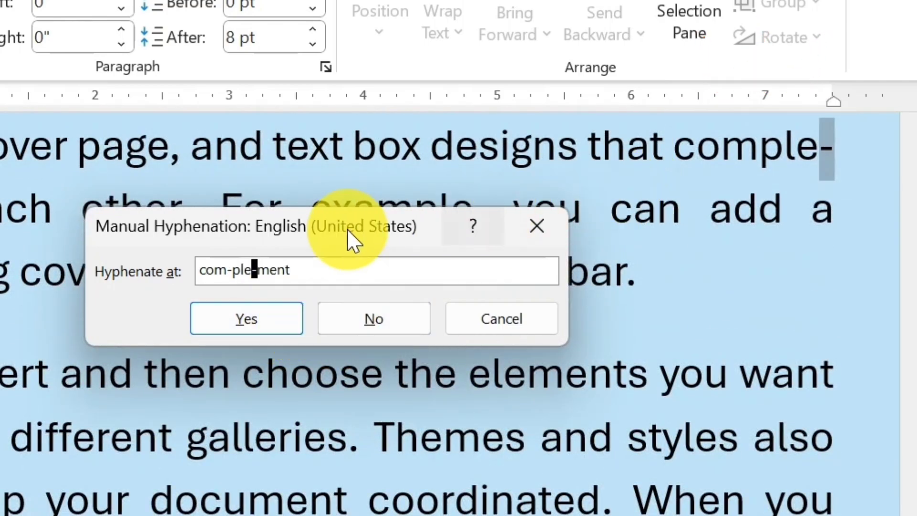
pyautogui.click(383, 320)
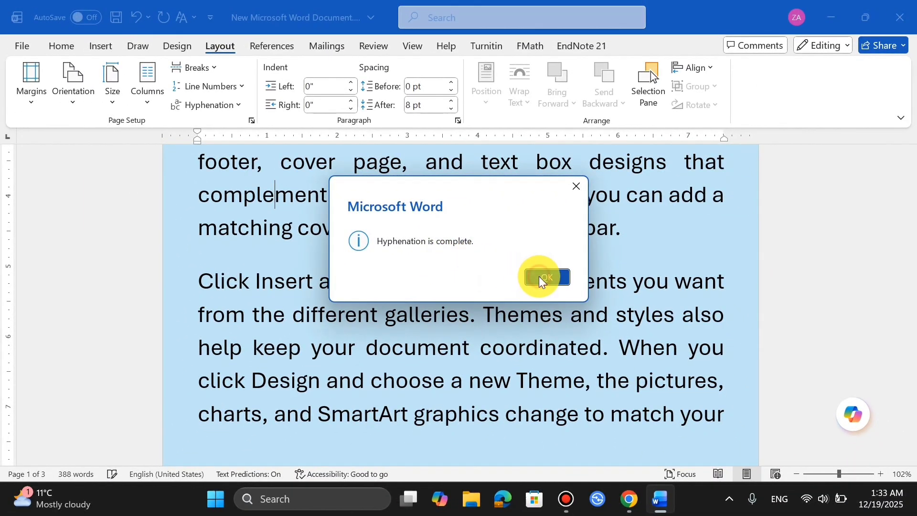
pyautogui.click(544, 278)
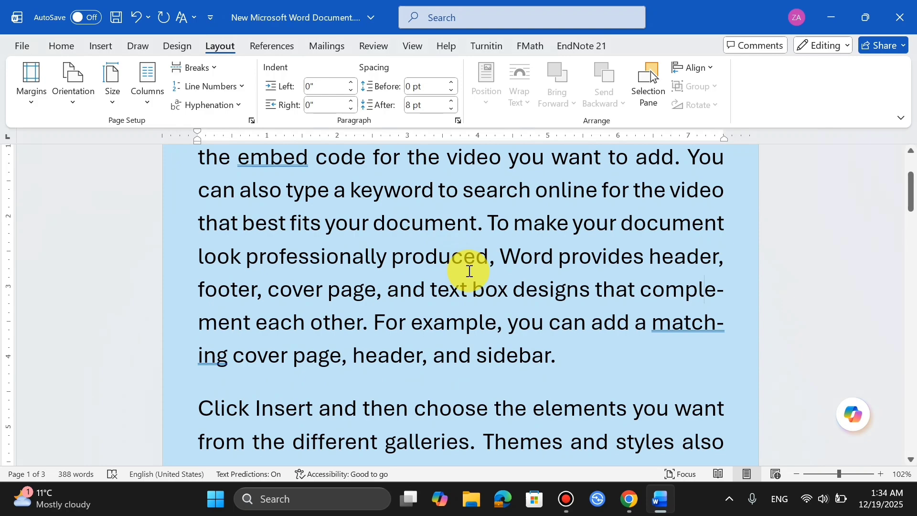
# Step: Open the document's hyphenation options to view the available settings
pyautogui.scroll(3, 470, 270)
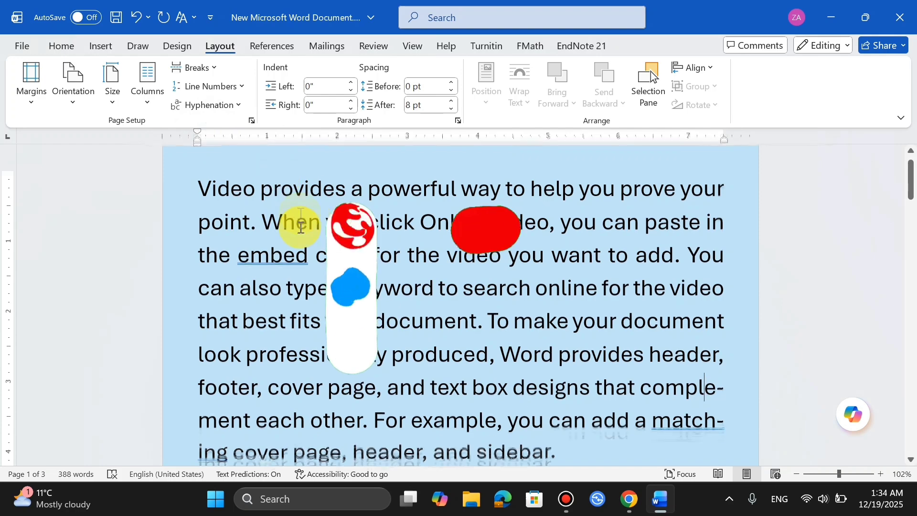
pyautogui.scroll(1, 297, 221)
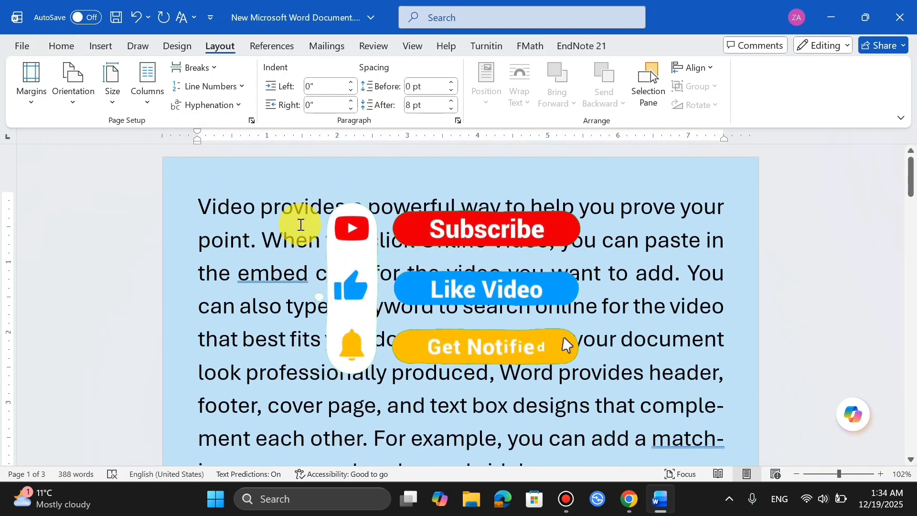
pyautogui.click(238, 106)
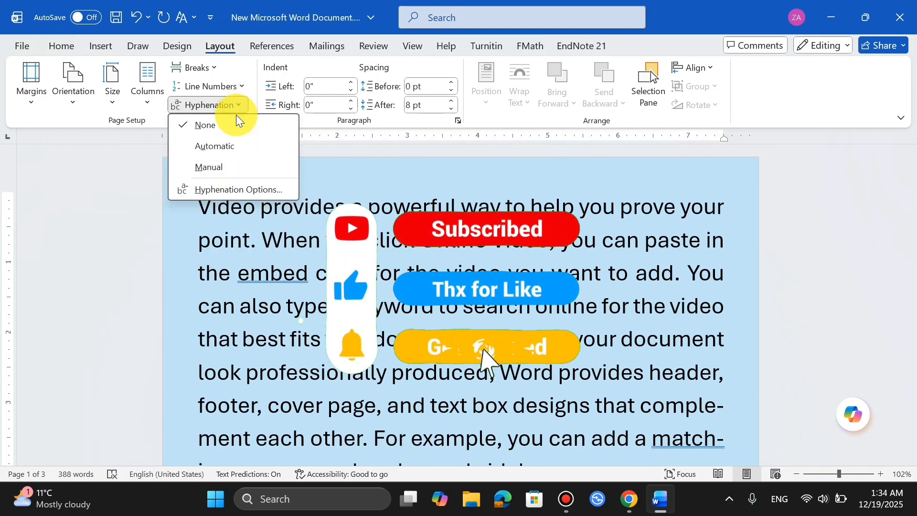
pyautogui.click(213, 193)
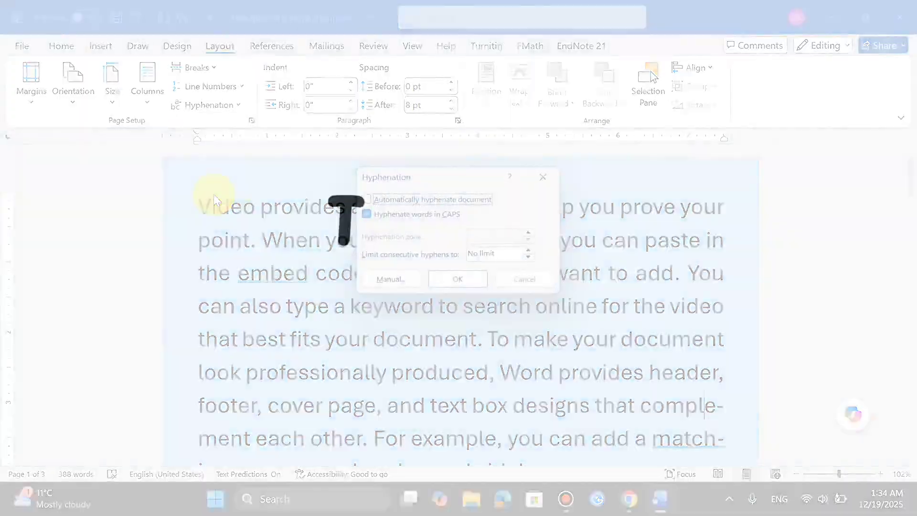